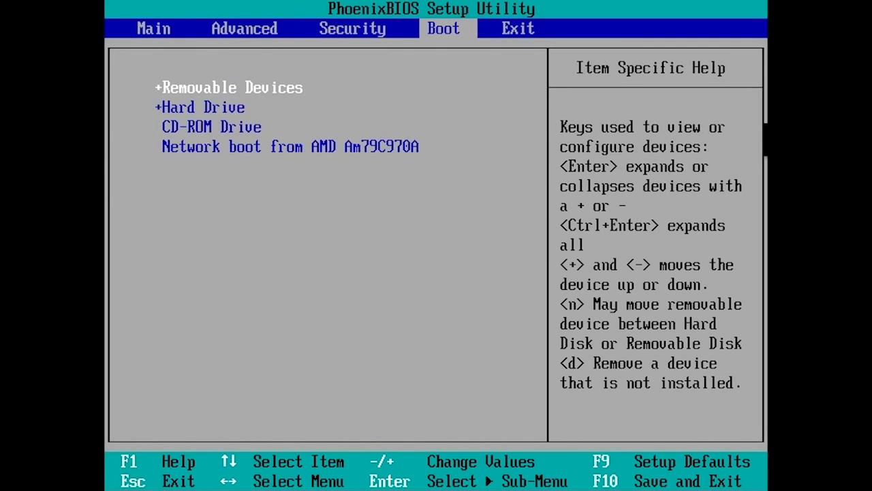
Move CD-ROM Drive to the top of the PhoenixBIOS boot order and request save-and-exit
{"action": "key", "text": "Down"}
{"action": "key", "text": "Down"}
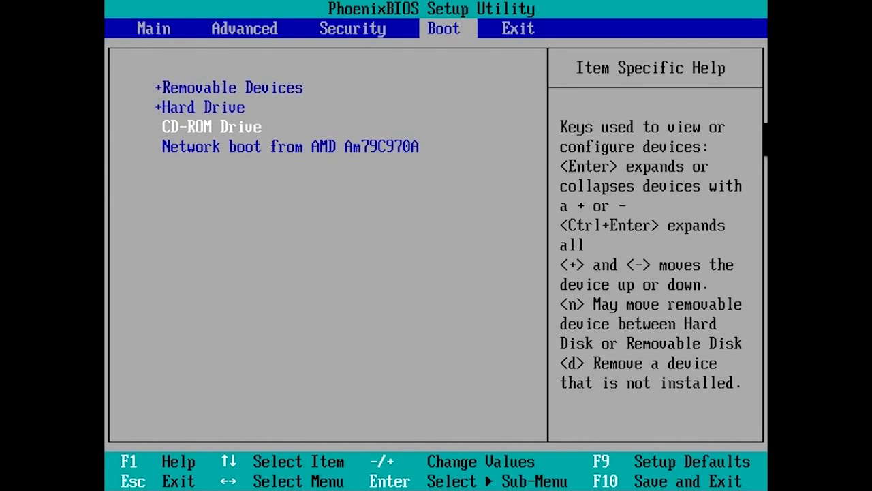
{"action": "key", "text": "plus"}
{"action": "key", "text": "plus"}
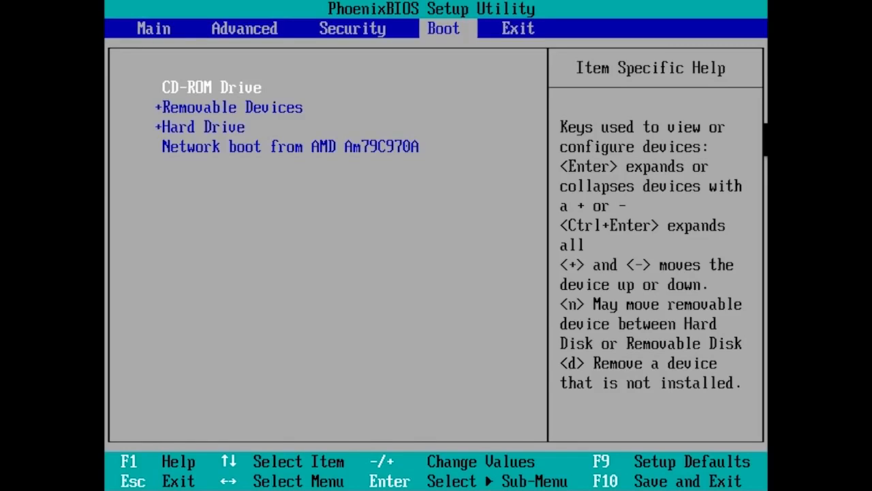
{"action": "key", "text": "F10"}
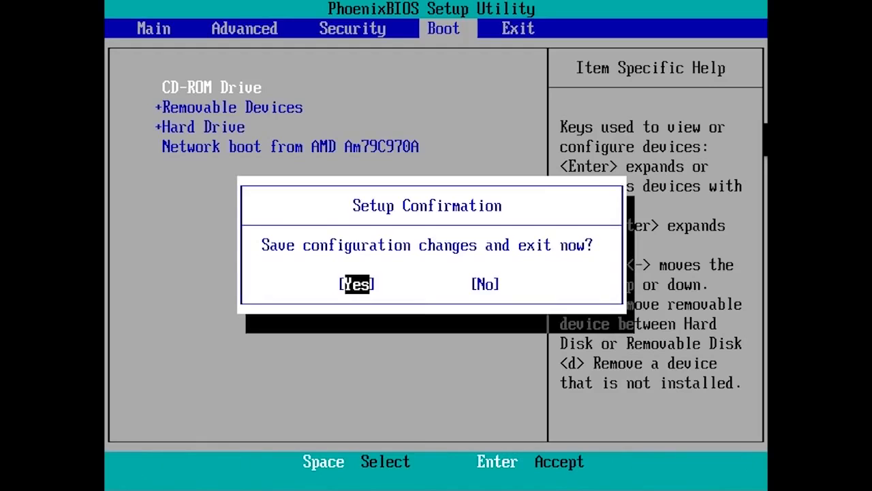
Save the BIOS settings, restart, and pick CD-ROM Drive from the one-time Boot Menu
{"action": "key", "text": "Return"}
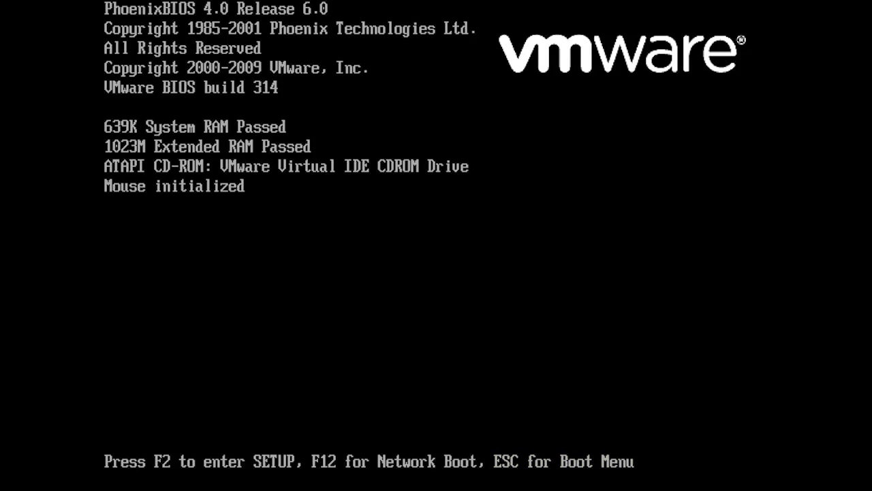
{"action": "key", "text": "Escape"}
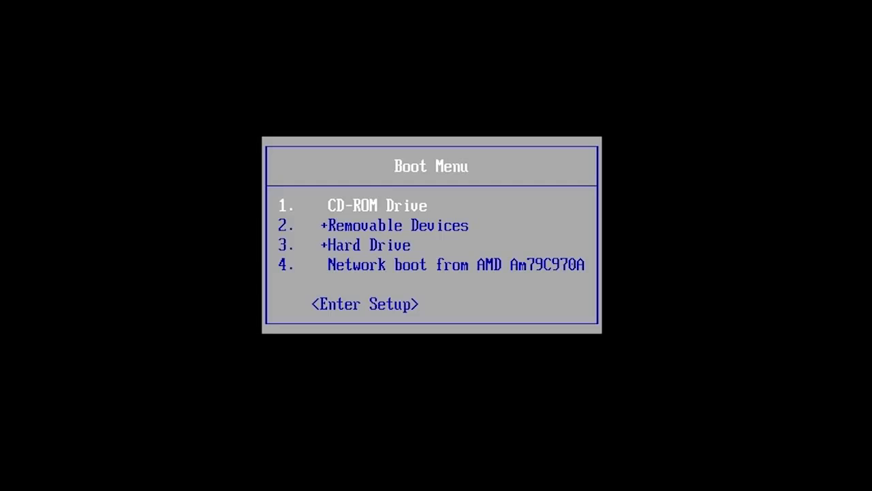
{"action": "key", "text": "Return"}
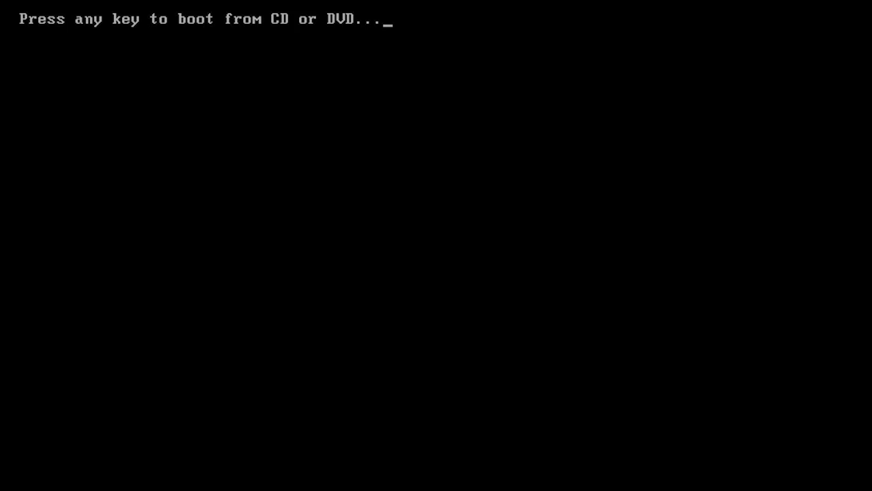
Boot from the Windows DVD and keep English, English (United States) format and US keyboard
{"action": "key", "text": "Return"}
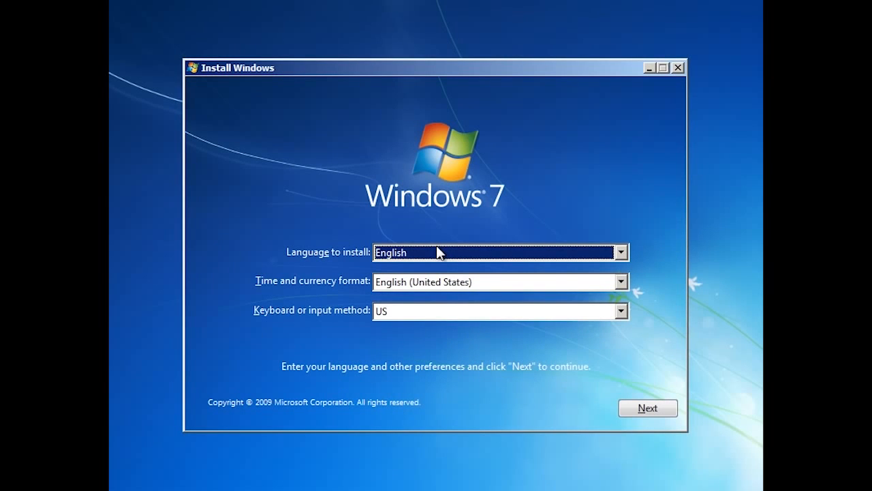
{"action": "left_click", "coordinate": [621, 252]}
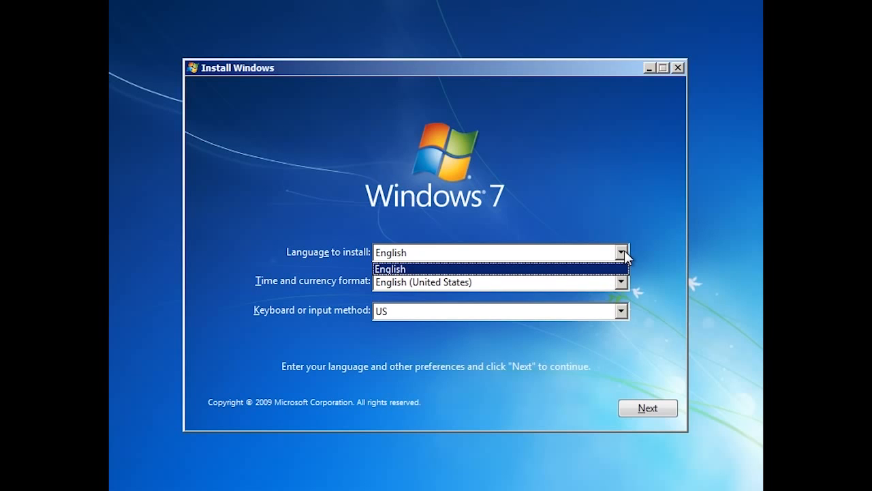
{"action": "left_click", "coordinate": [624, 252]}
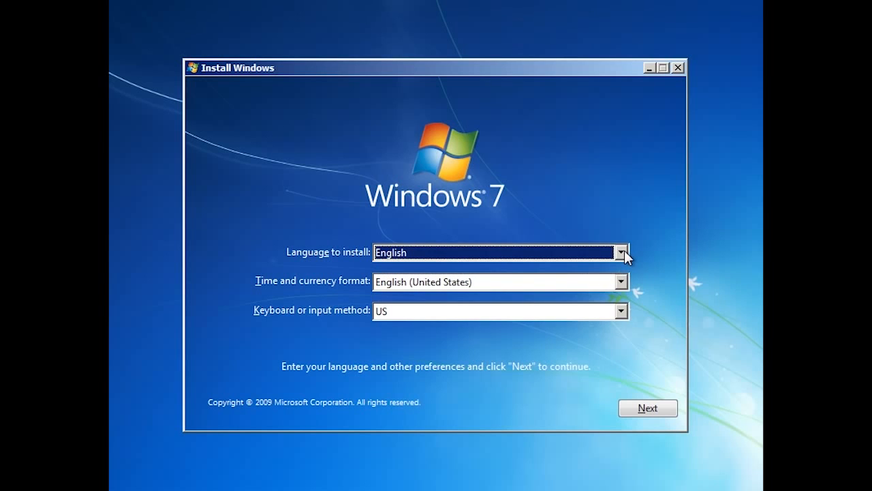
{"action": "left_click", "coordinate": [621, 281]}
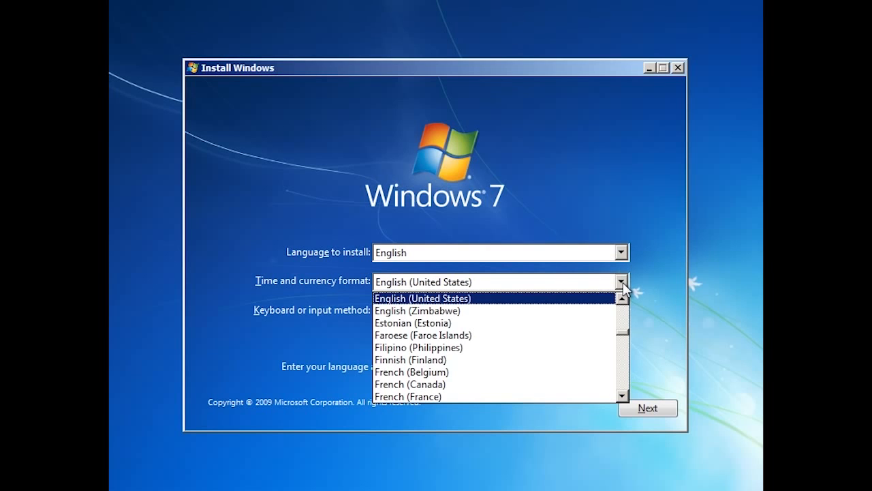
{"action": "left_click", "coordinate": [623, 282]}
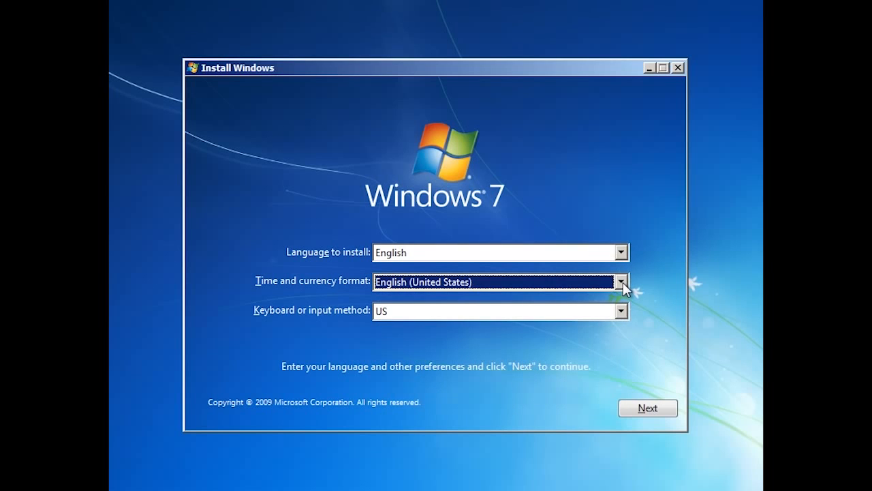
{"action": "left_click", "coordinate": [622, 312]}
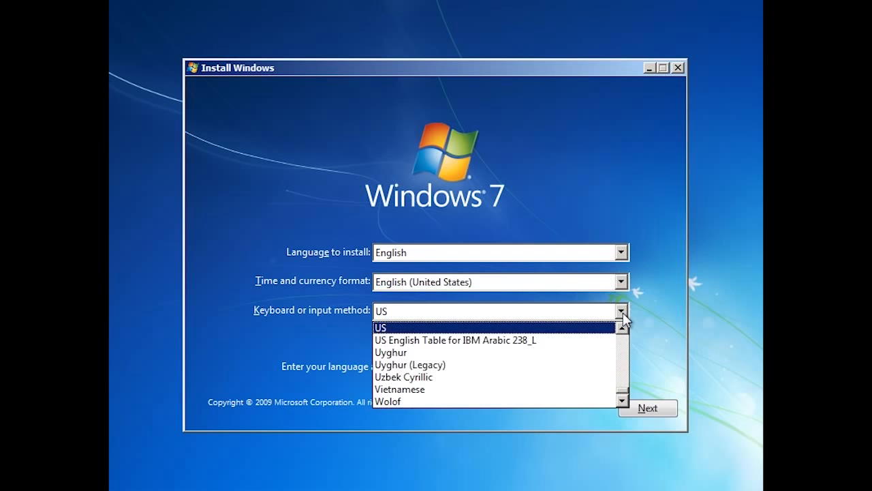
{"action": "left_click", "coordinate": [622, 312]}
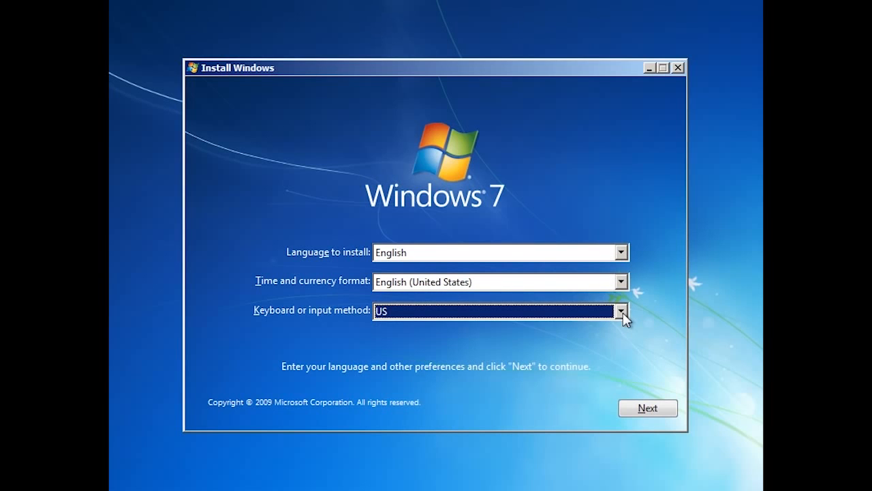
{"action": "left_click", "coordinate": [672, 410]}
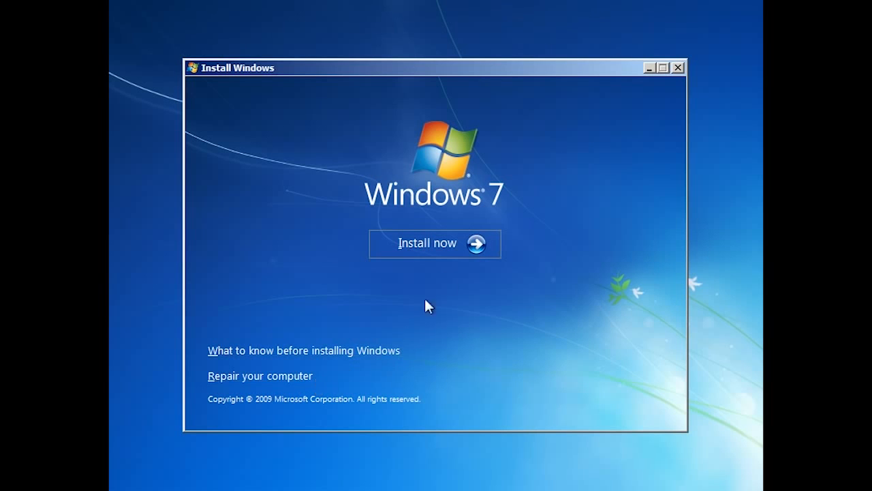
Start the Windows 7 installation and accept the license terms
{"action": "left_click", "coordinate": [469, 243]}
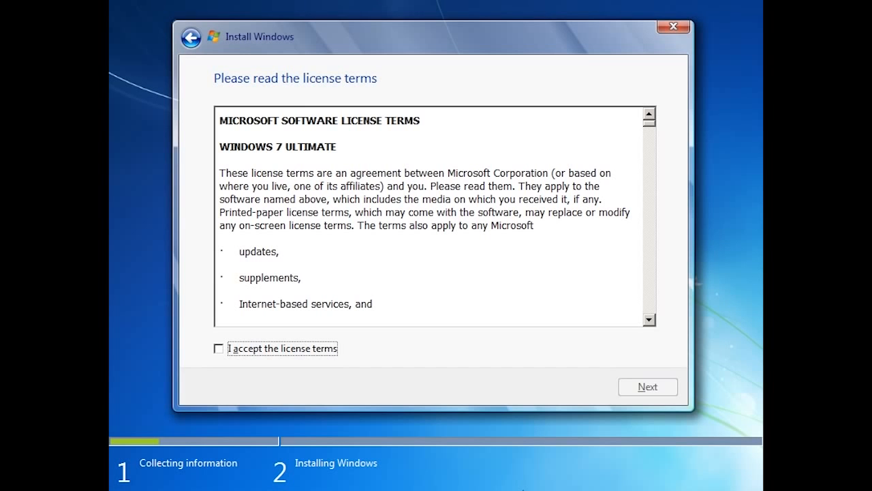
{"action": "left_click", "coordinate": [220, 350]}
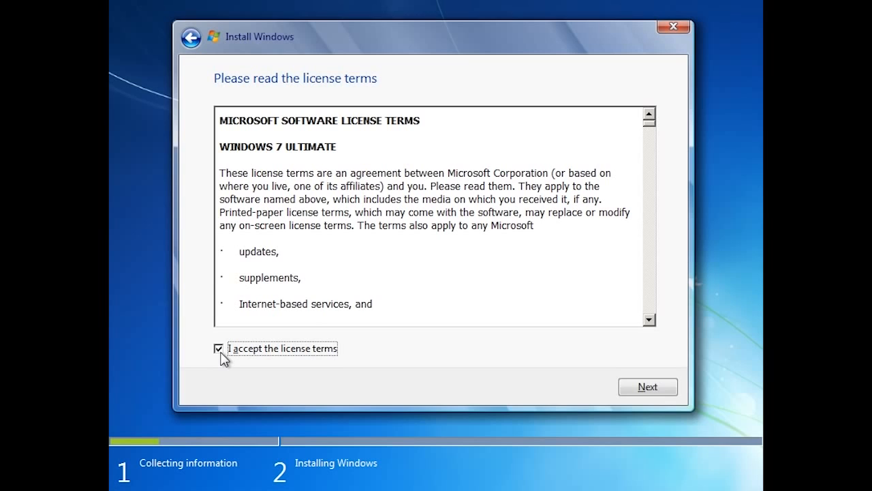
{"action": "left_click", "coordinate": [648, 387]}
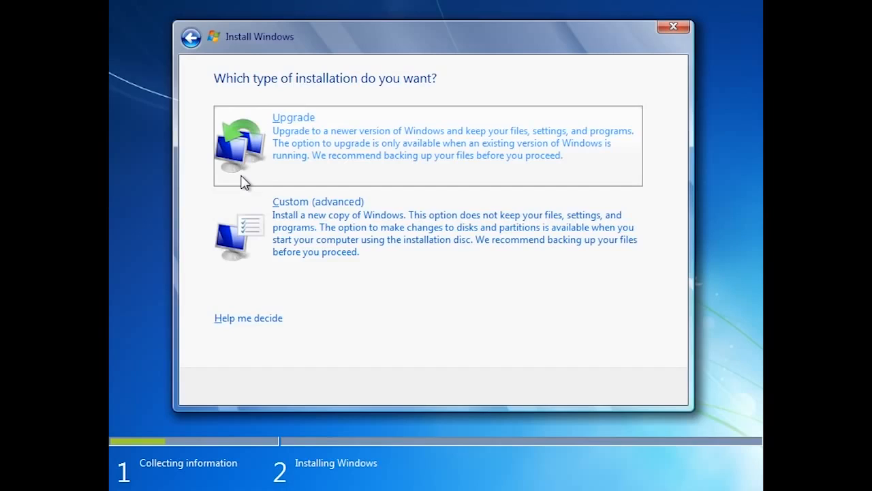
Choose Custom installation and point the driver loader at C:\Drivers\scsi
{"action": "left_click", "coordinate": [231, 285]}
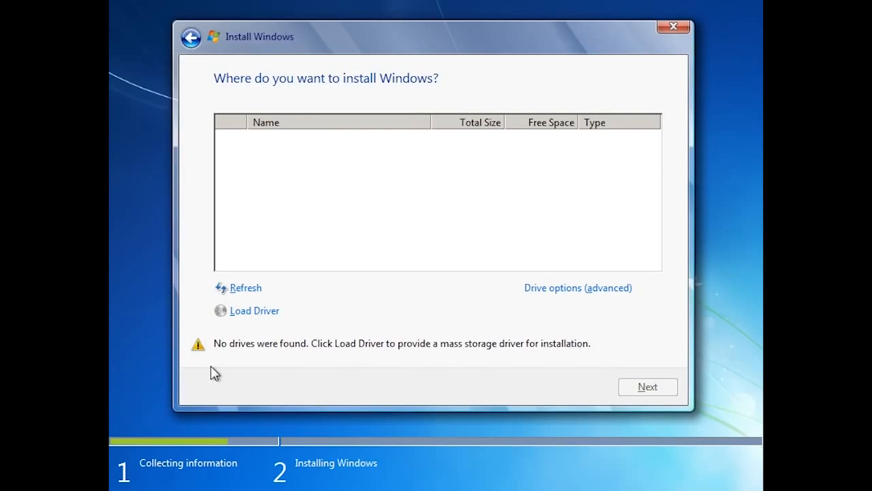
{"action": "left_click", "coordinate": [254, 311]}
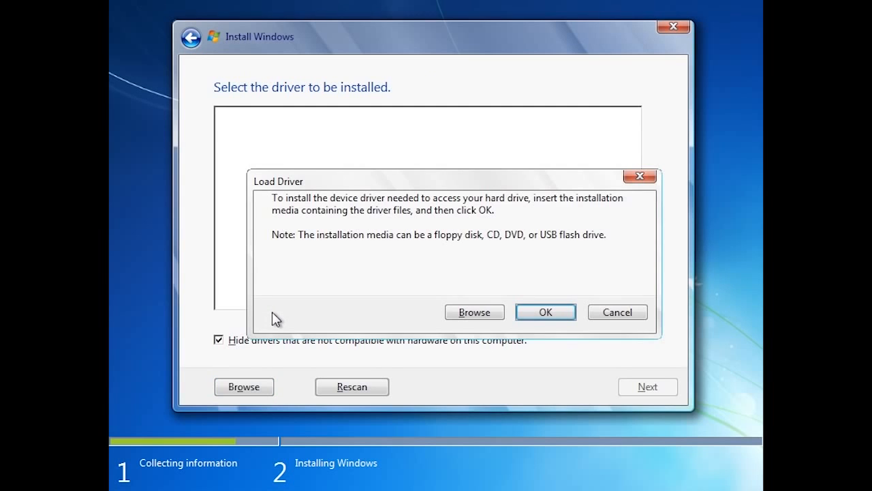
{"action": "left_click", "coordinate": [500, 315]}
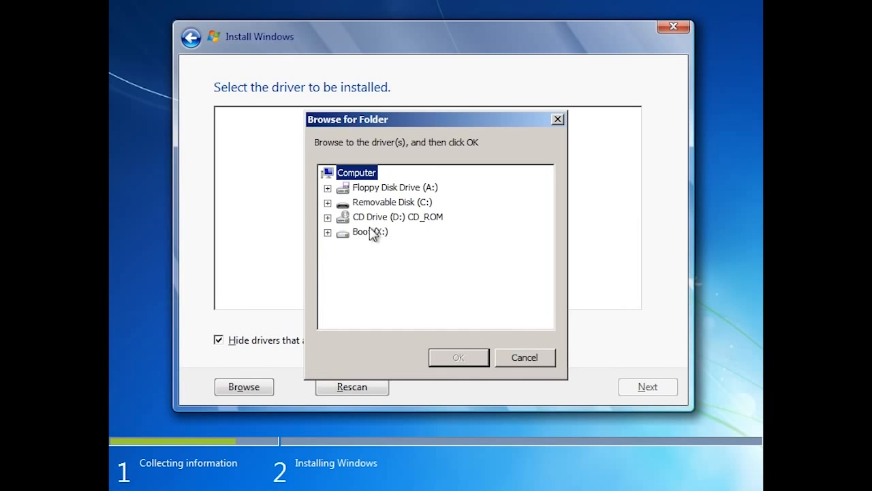
{"action": "left_click", "coordinate": [328, 203]}
{"action": "left_click", "coordinate": [375, 217]}
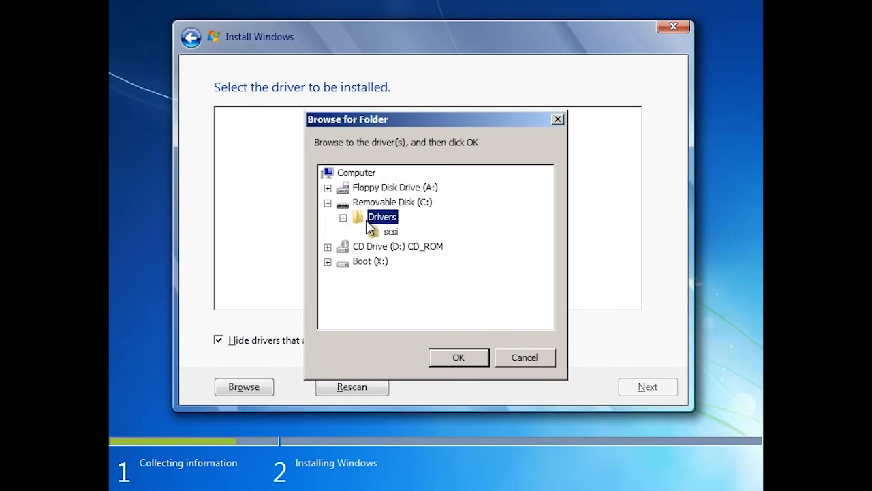
{"action": "left_click", "coordinate": [390, 232]}
{"action": "left_click", "coordinate": [471, 356]}
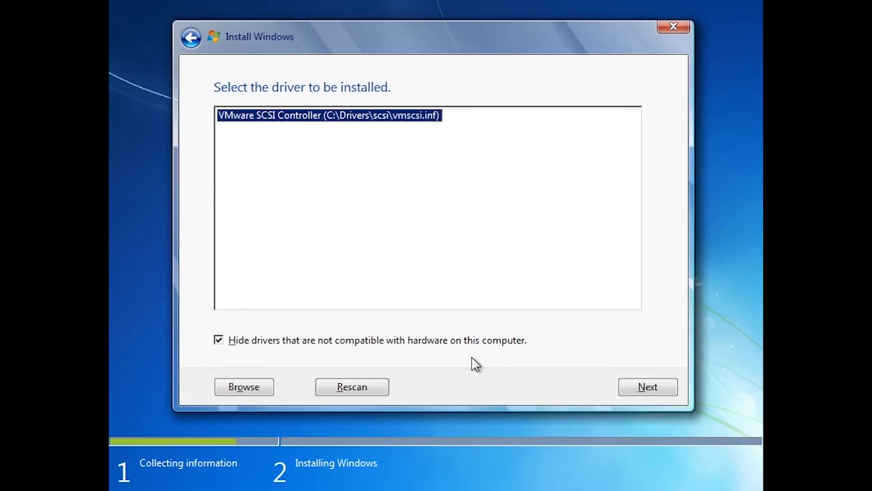
Load the VMware SCSI Controller driver and install to Disk 1 Partition 1, accepting Windows.old
{"action": "left_click", "coordinate": [666, 388]}
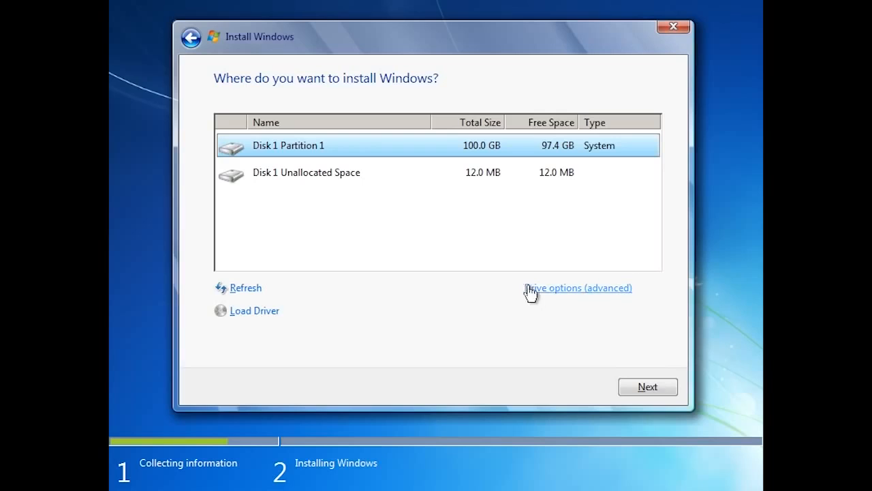
{"action": "left_click", "coordinate": [631, 288]}
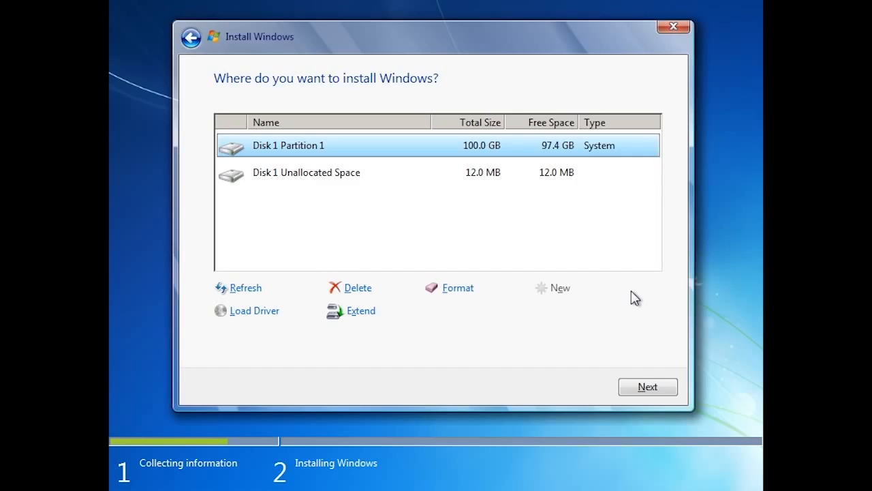
{"action": "left_click", "coordinate": [670, 388]}
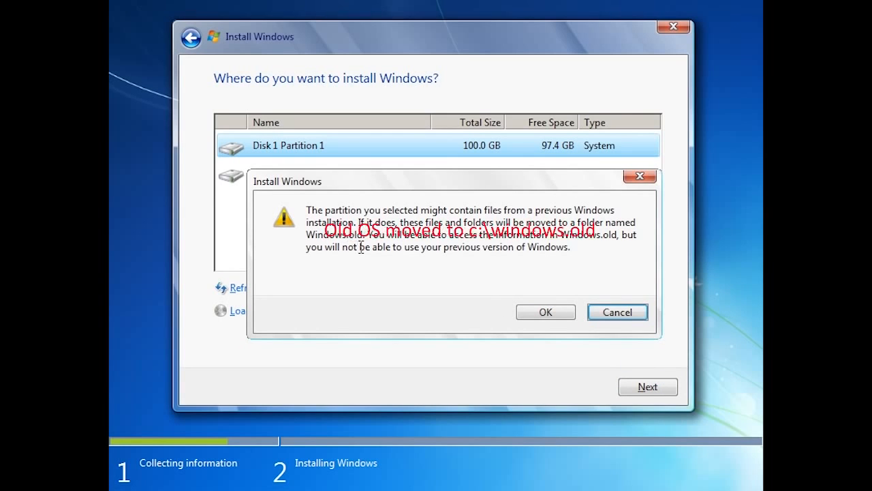
{"action": "left_click", "coordinate": [567, 317]}
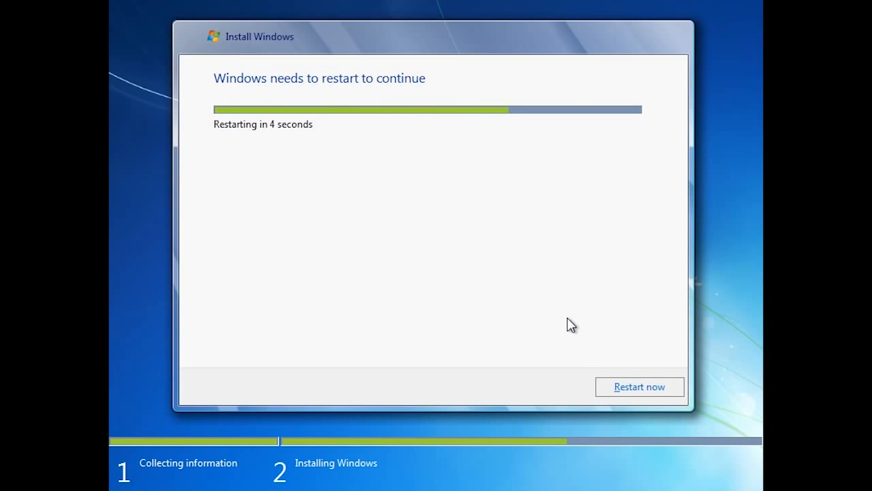
Restart the virtual machine immediately once installation completes
{"action": "left_click", "coordinate": [668, 387]}
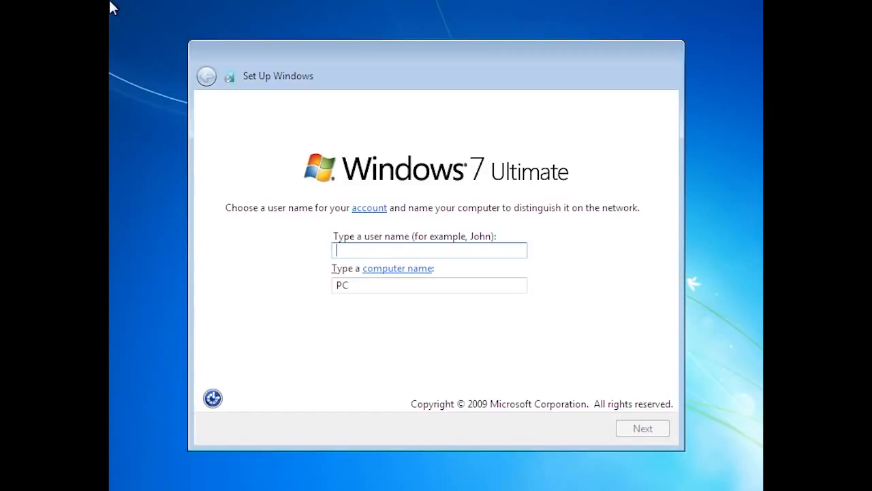
Enter the user name and set the computer name to ws
{"action": "type", "text": "admin"}
{"action": "key", "text": "Tab"}
{"action": "type", "text": "ws"}
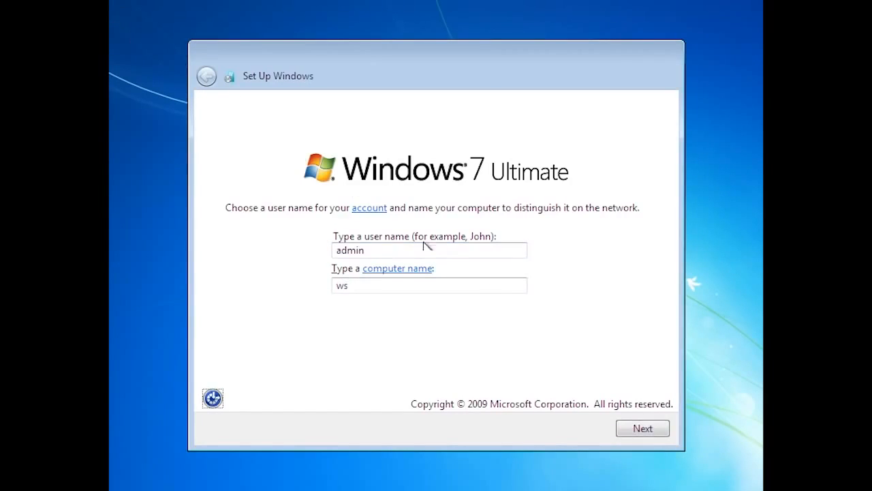
{"action": "left_click", "coordinate": [651, 438]}
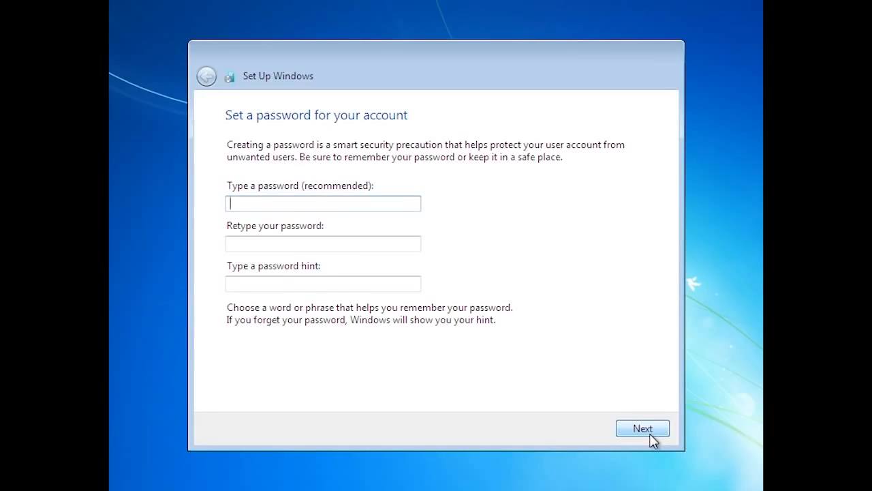
Set the account password, confirm it, and add the hint 'Standard Password'
{"action": "type", "text": "123456789"}
{"action": "key", "text": "Tab"}
{"action": "type", "text": "123456789"}
{"action": "key", "text": "Tab"}
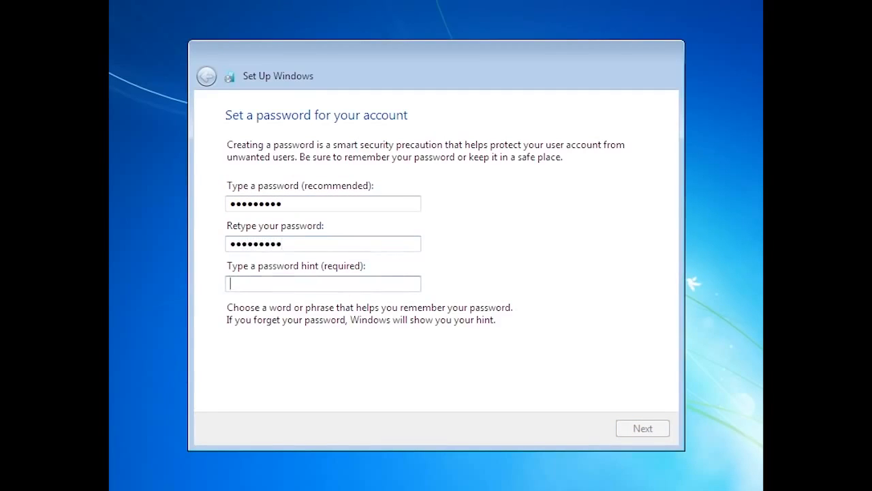
{"action": "type", "text": "Standard Password"}
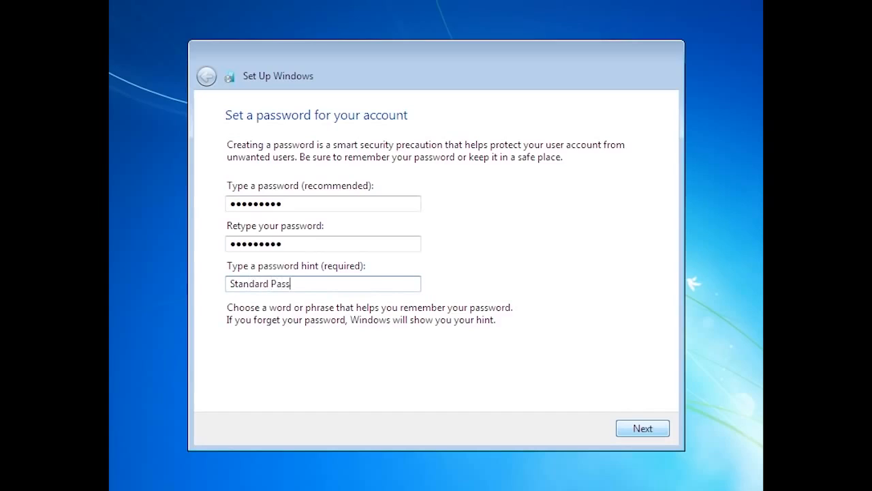
{"action": "left_click", "coordinate": [652, 433]}
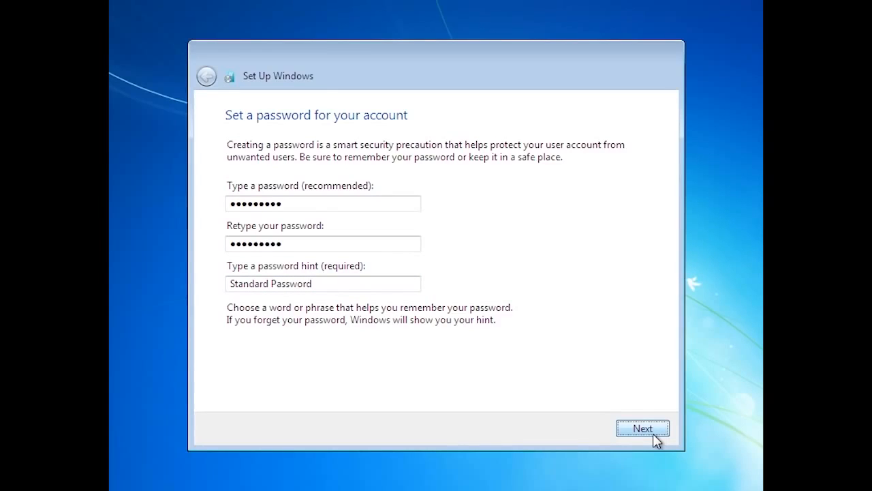
{"action": "left_click", "coordinate": [653, 434]}
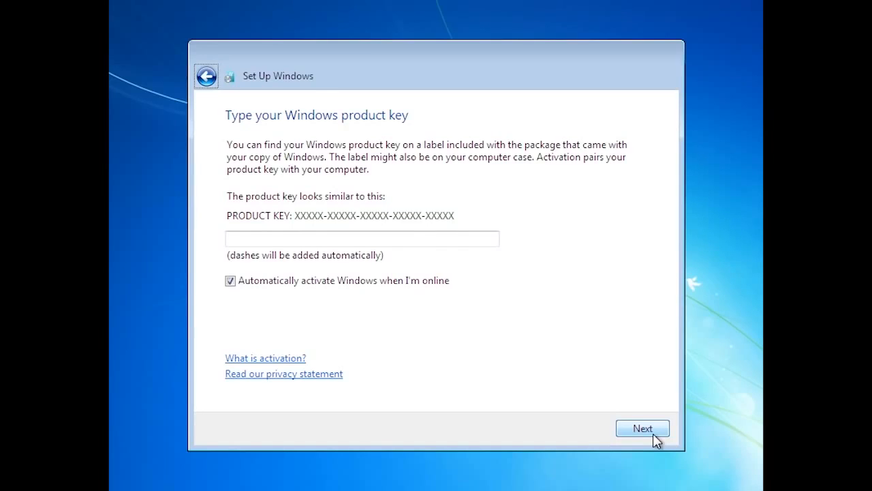
Skip the product key, use recommended settings, and accept the Pacific time zone and date
{"action": "left_click", "coordinate": [654, 436]}
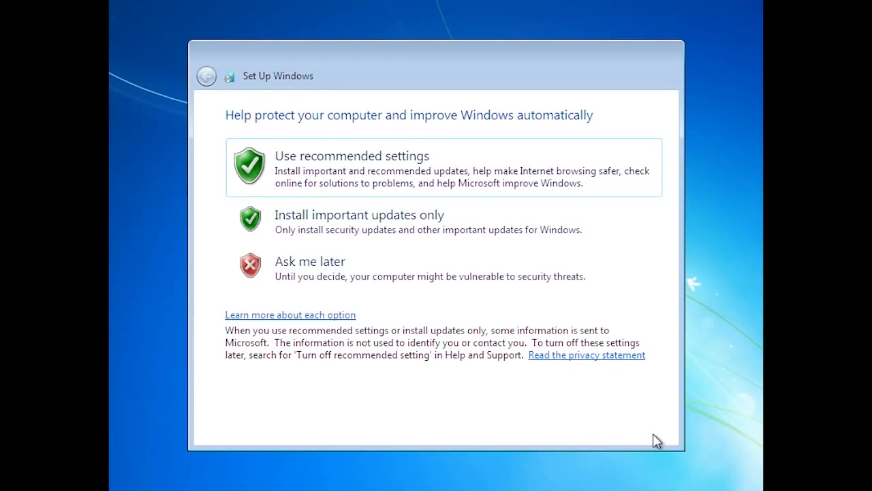
{"action": "left_click", "coordinate": [298, 189]}
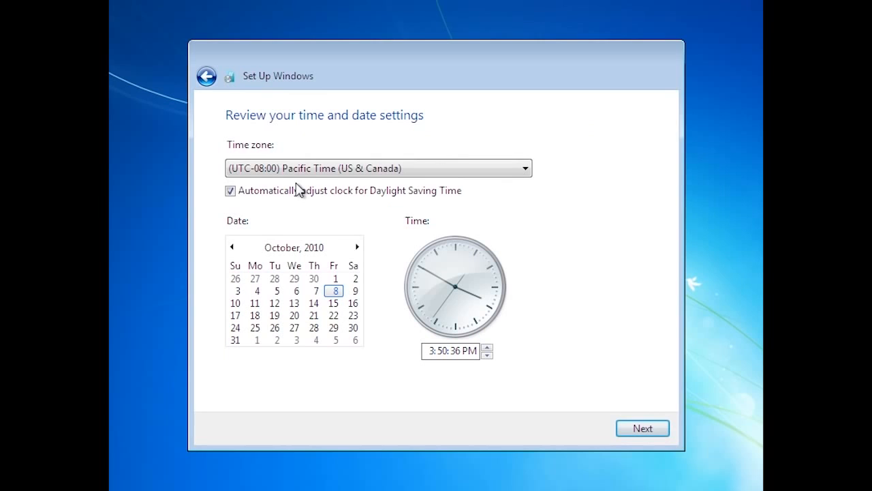
{"action": "left_click", "coordinate": [653, 432]}
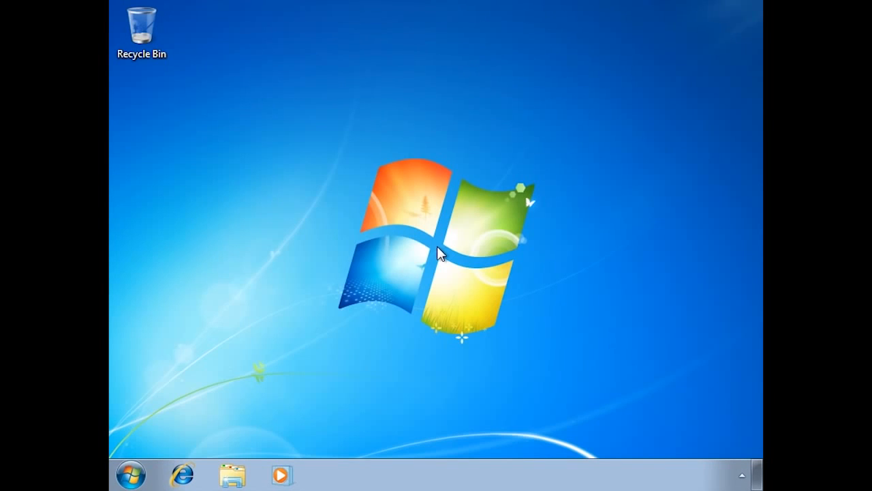
Browse Computer to Local Disk (C:) and select the Windows.old folder
{"action": "left_click", "coordinate": [246, 477]}
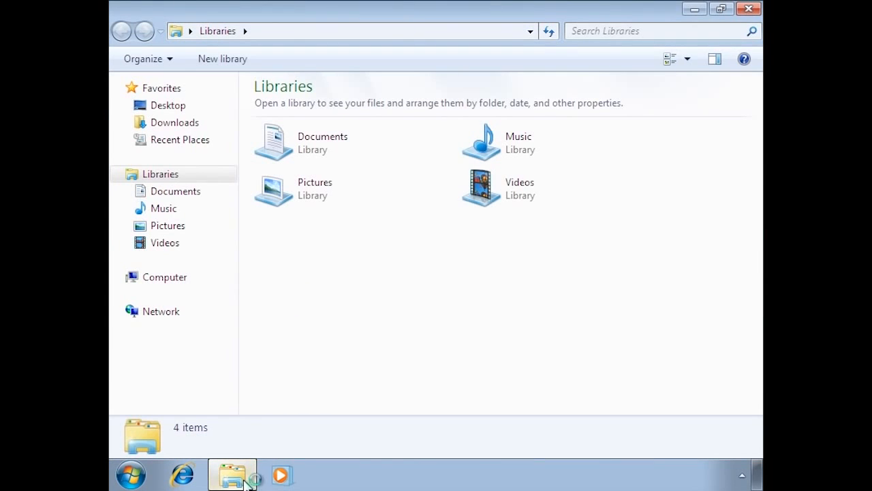
{"action": "left_click", "coordinate": [157, 278]}
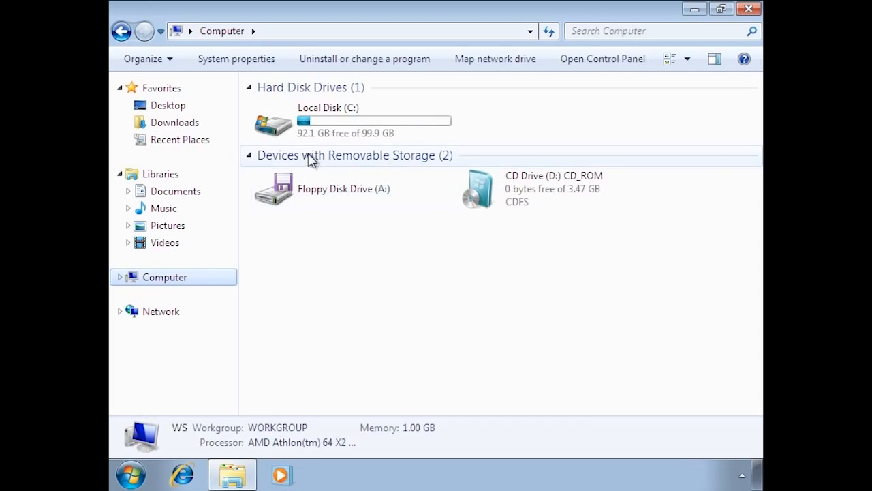
{"action": "double_click", "coordinate": [326, 130]}
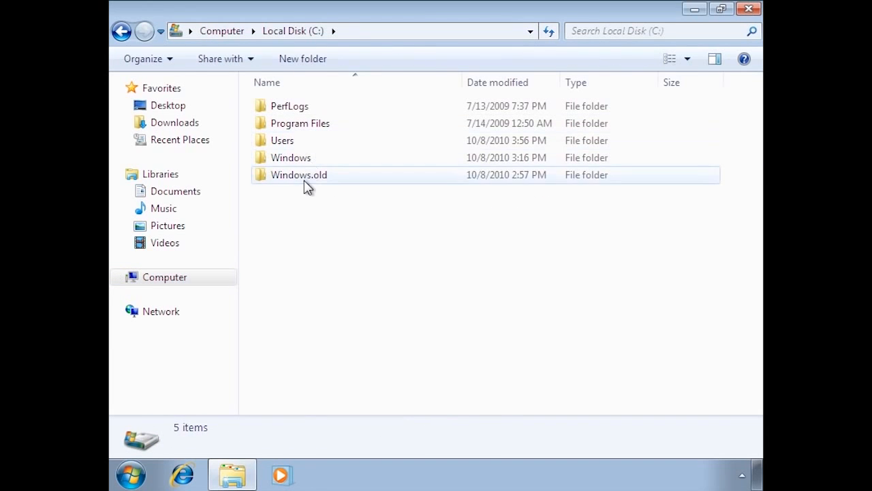
{"action": "left_click", "coordinate": [306, 187]}
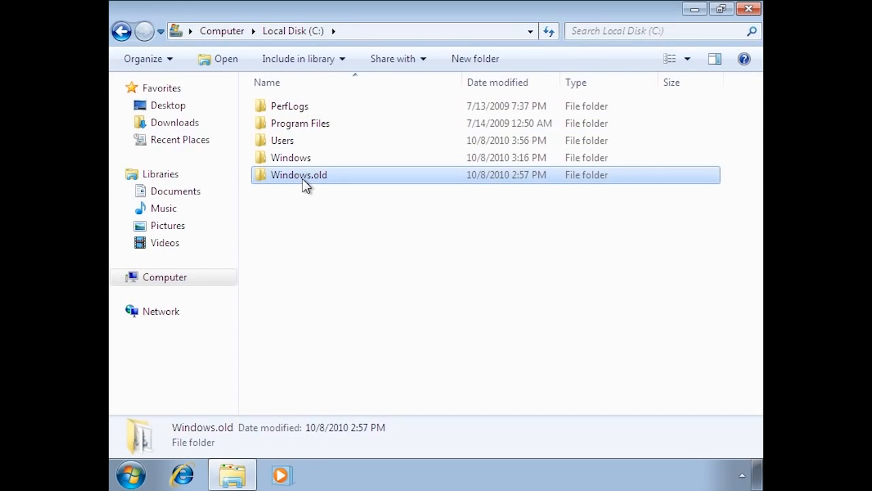